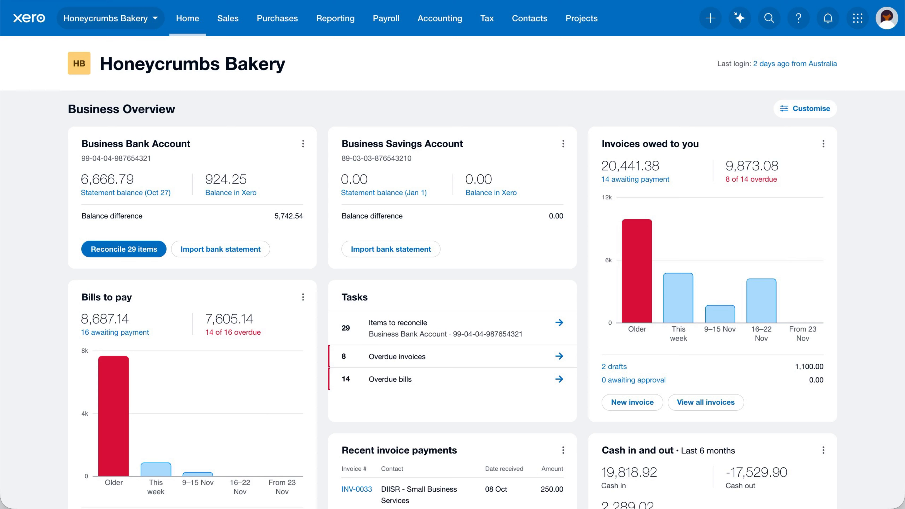
- Go to Pay Employees from the Payroll menu
left_click(399, 27)
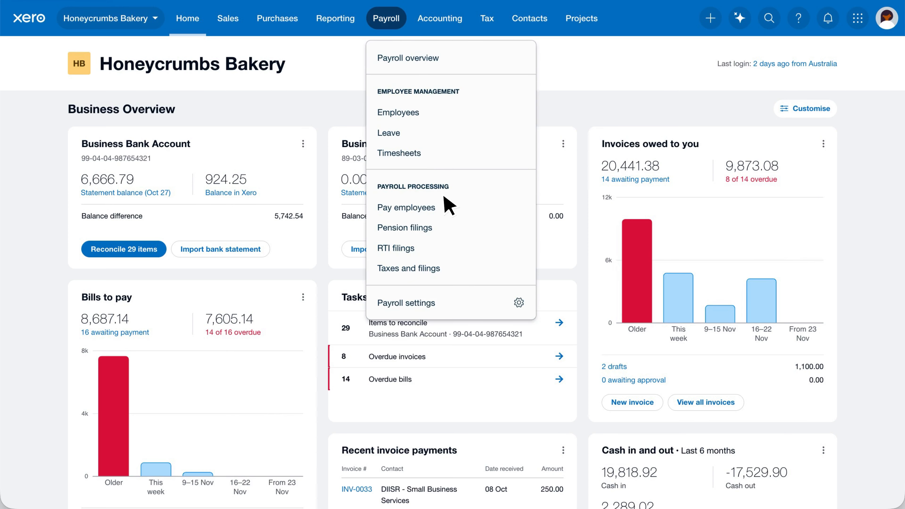
left_click(406, 207)
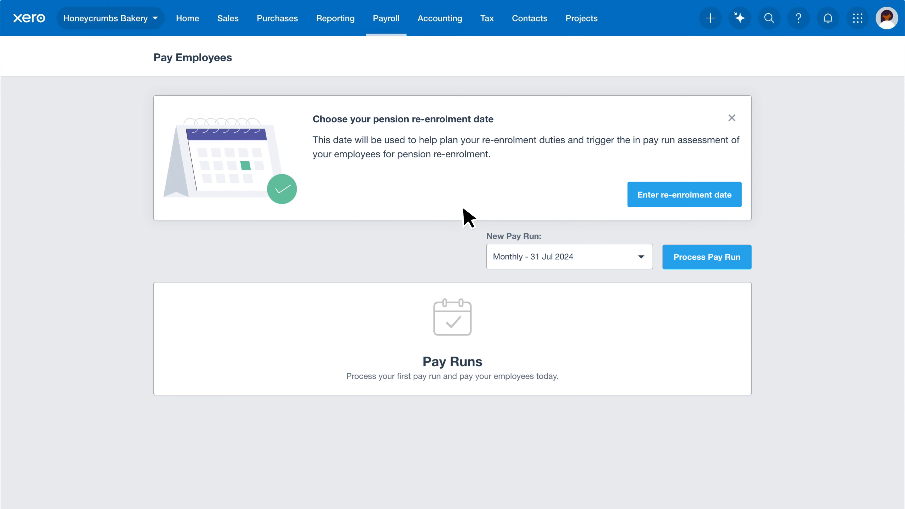
- Start processing the Monthly – 31 Jul 2024 pay run from the New Pay Run list
left_click(641, 257)
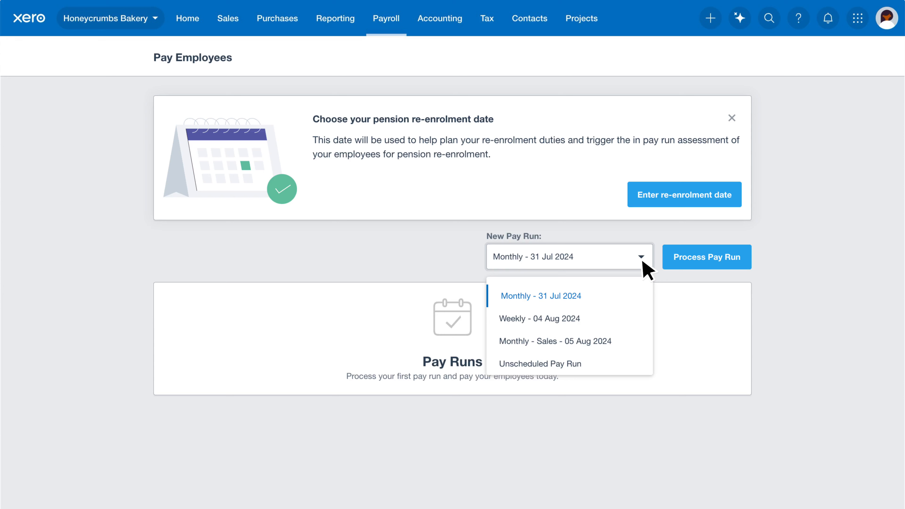
left_click(669, 292)
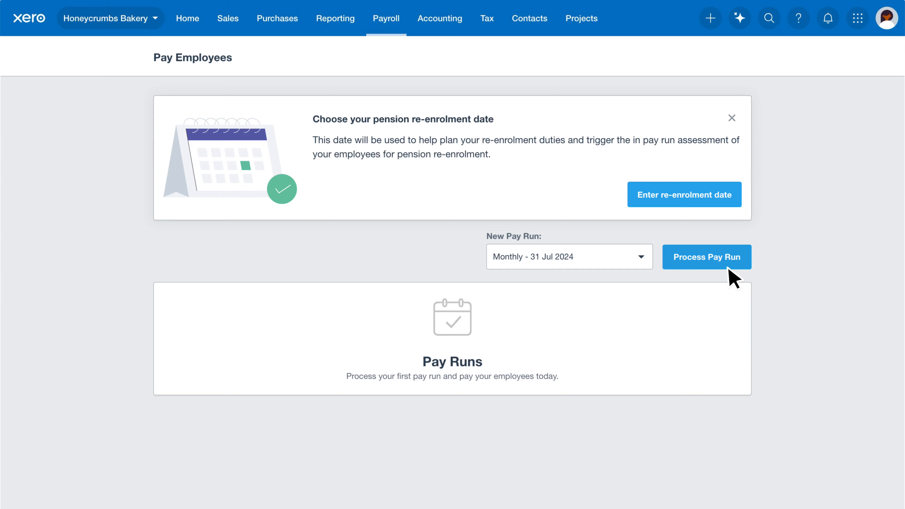
left_click(744, 262)
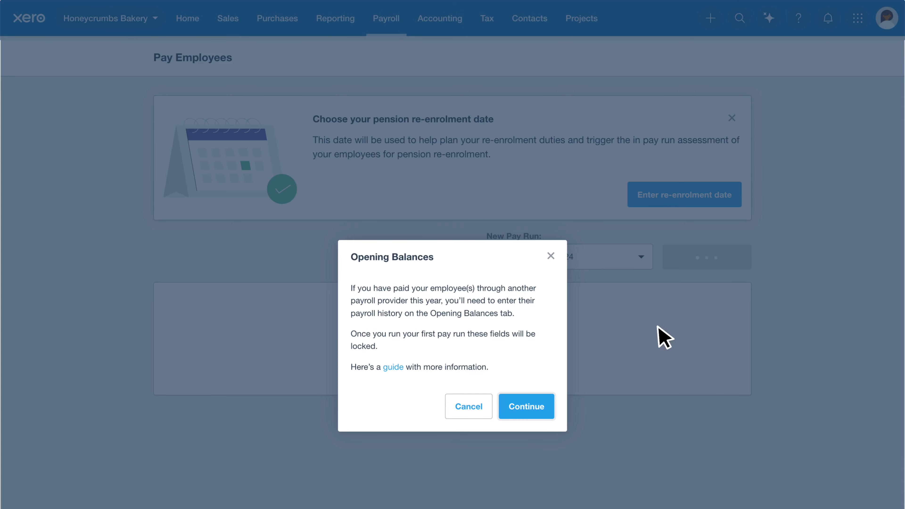
- Dismiss the Opening Balances notice to create the draft July pay run for five employees
left_click(534, 406)
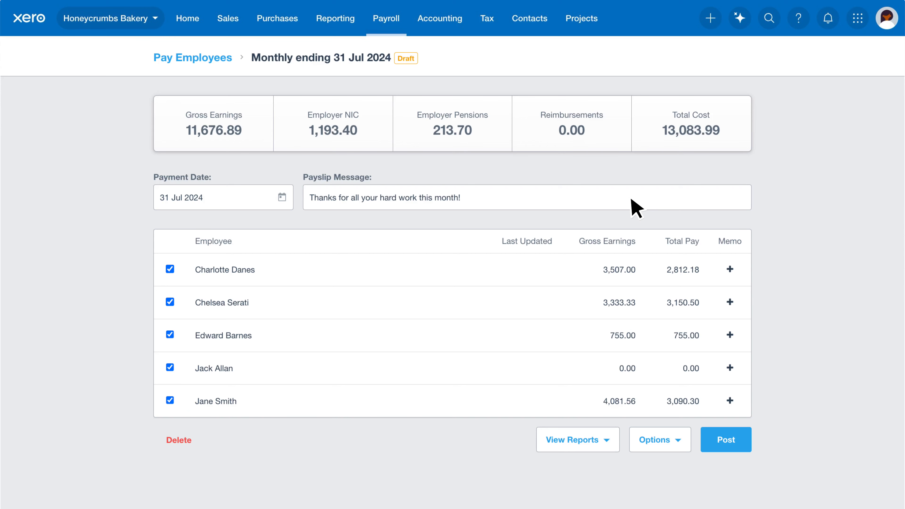
left_click(730, 270)
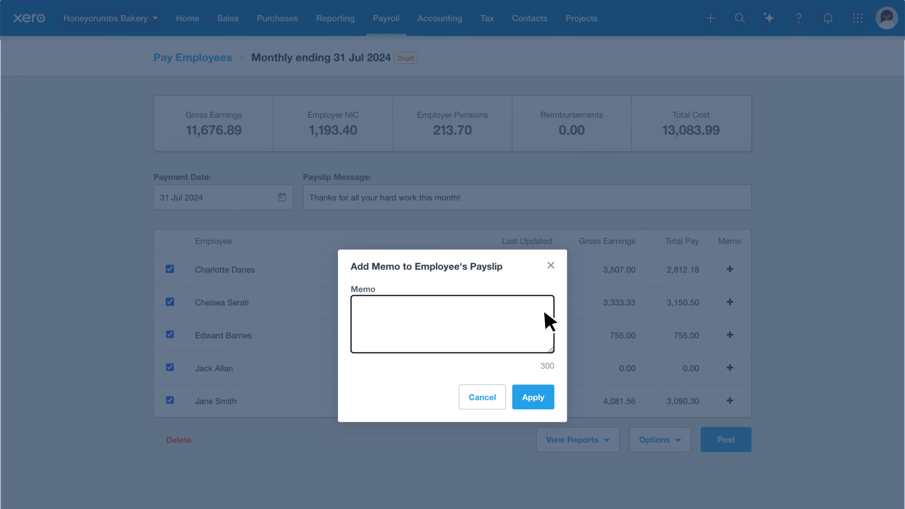
type("Congratulations on your promotion")
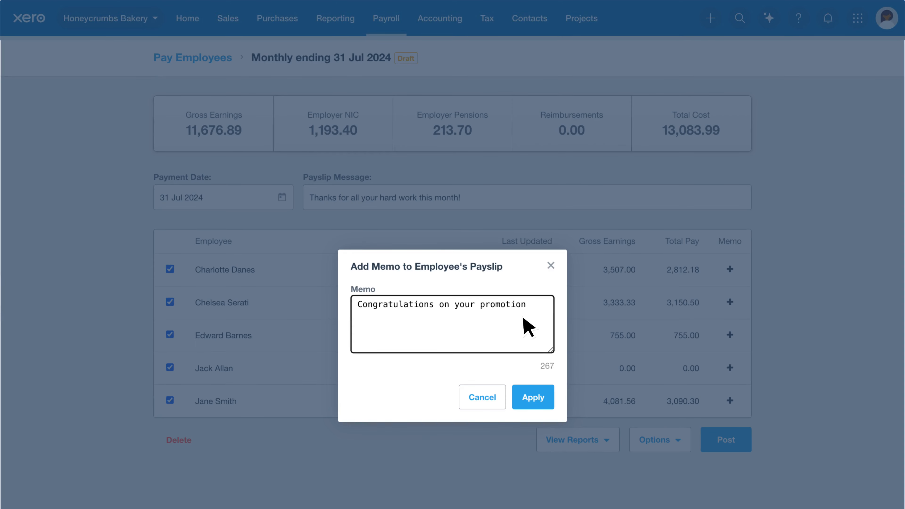
left_click(548, 396)
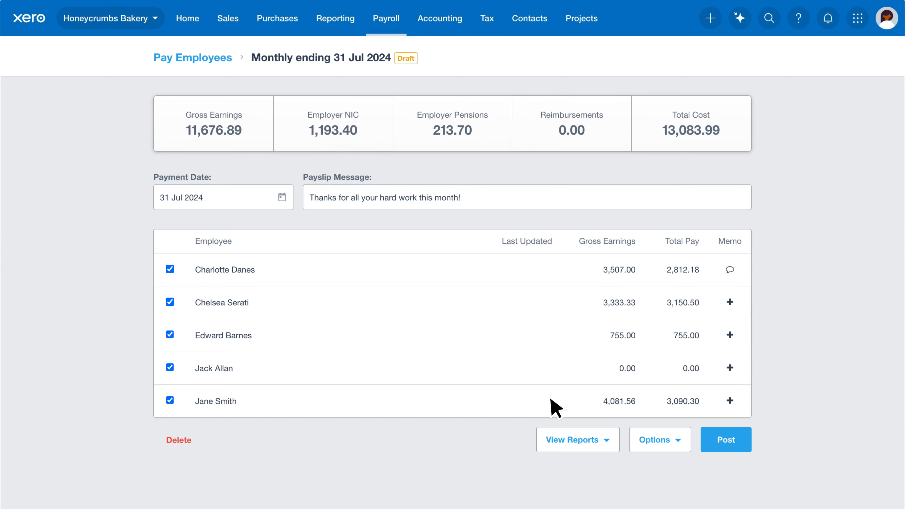
left_click(570, 268)
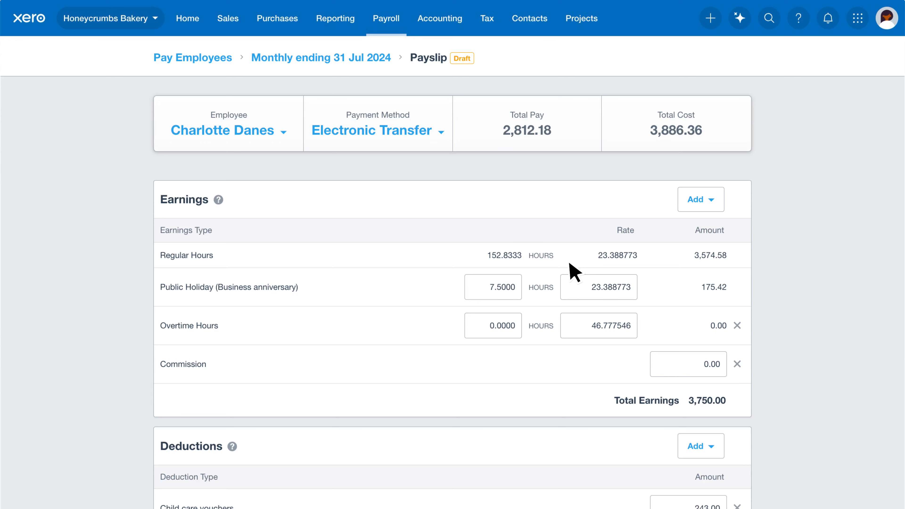
left_click(737, 325)
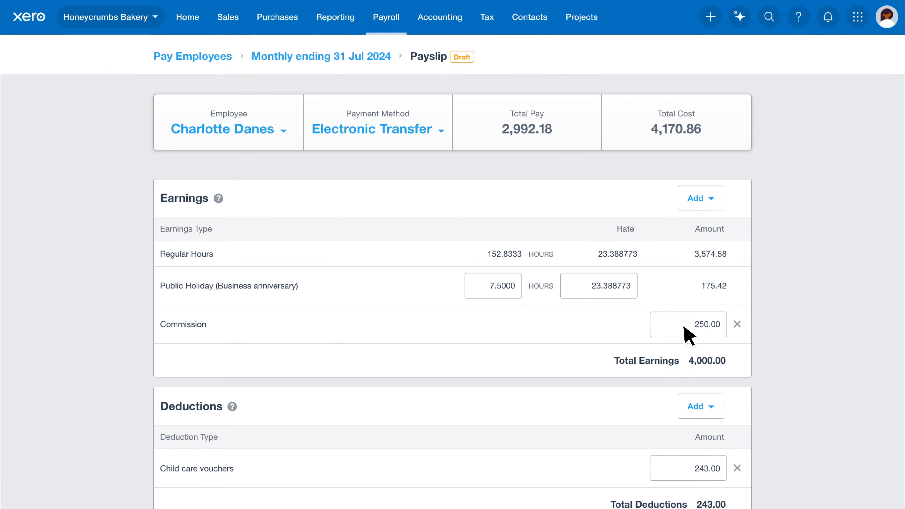
scroll(687, 335, "down", 5)
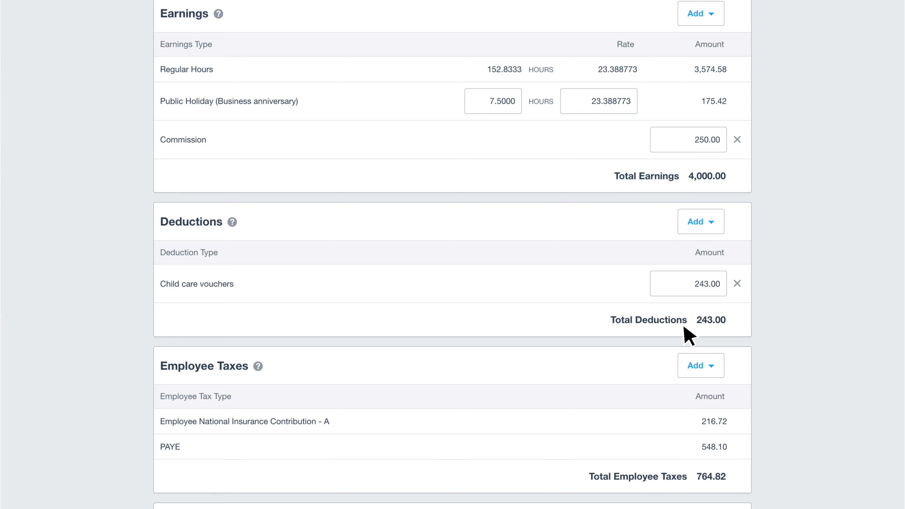
scroll(689, 335, "down", 8)
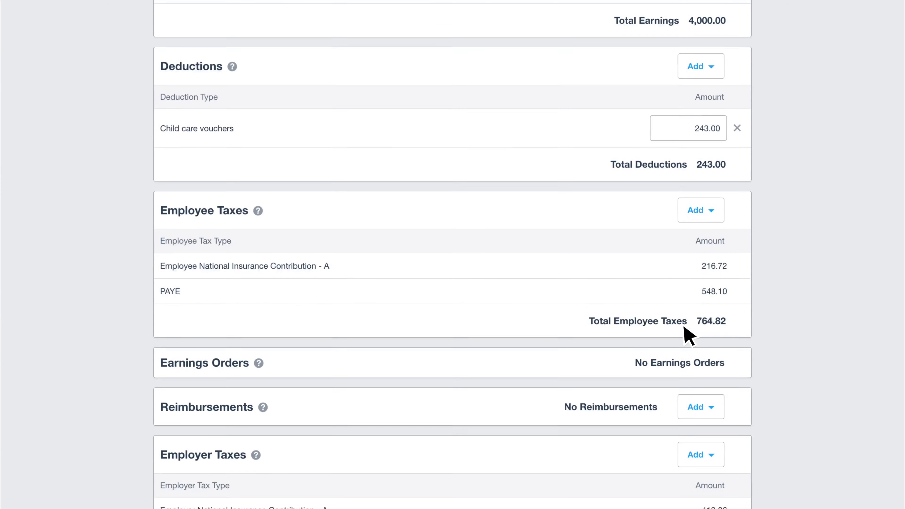
scroll(690, 336, "down", 2)
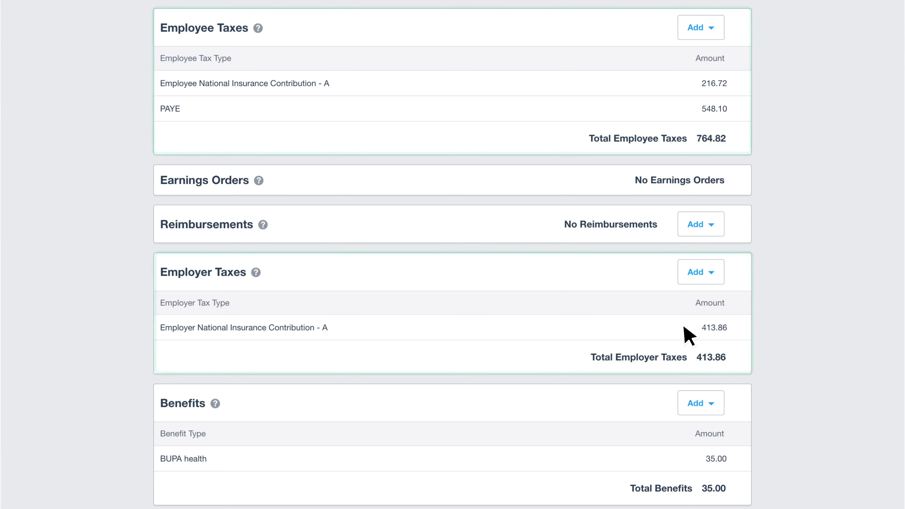
scroll(689, 336, "down", 3)
scroll(689, 336, "down", 7)
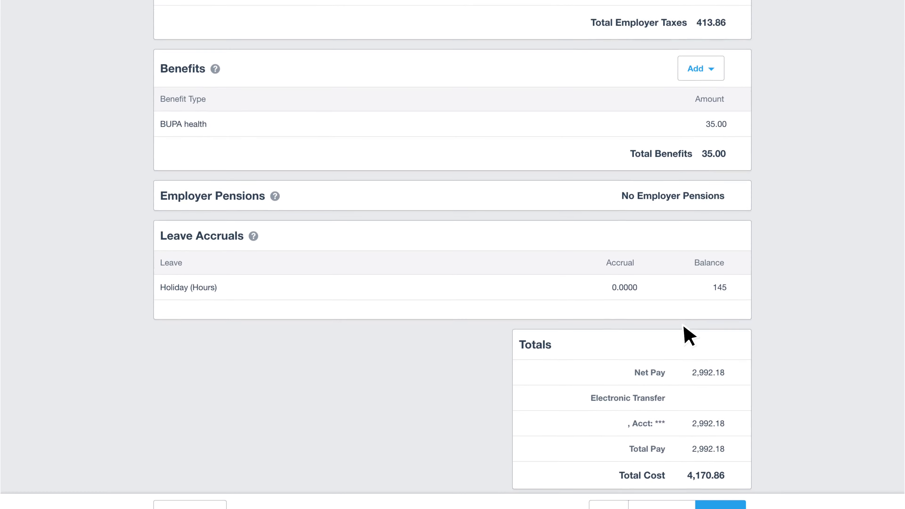
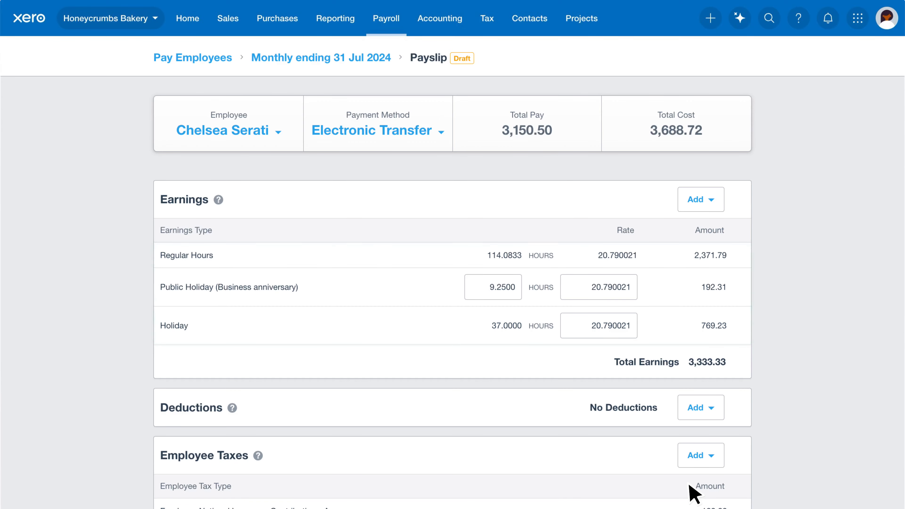
- Check the payslip totals: 3,150.50 net pay, 3,688.72 total cost, PAYE 0.00, employee NI 182.83
scroll(689, 485, "down", 2)
scroll(688, 481, "down", 10)
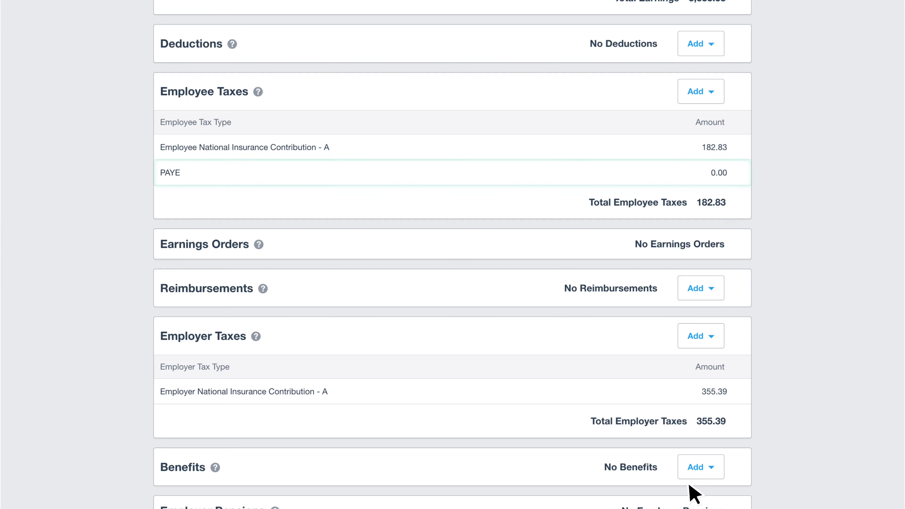
scroll(688, 480, "down", 4)
scroll(688, 485, "down", 6)
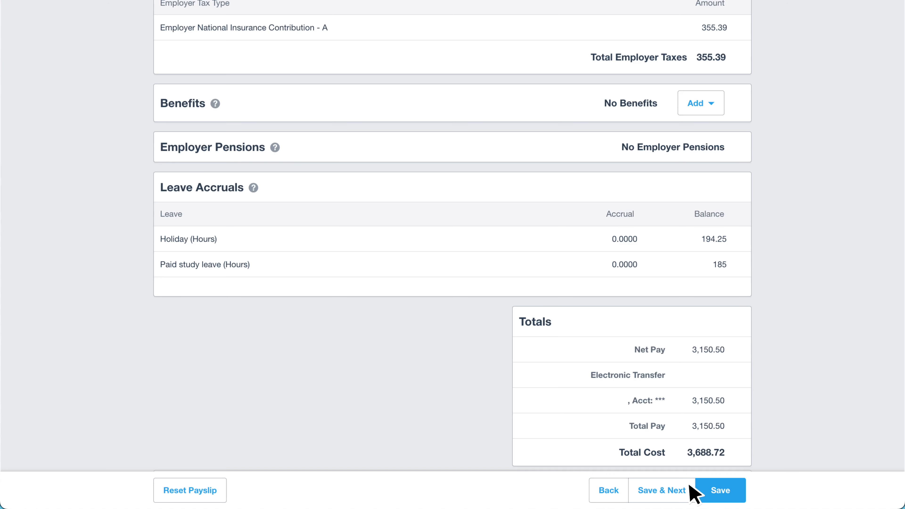
- Save the reviewed payslip and move on to the next employee's payslip
left_click(689, 484)
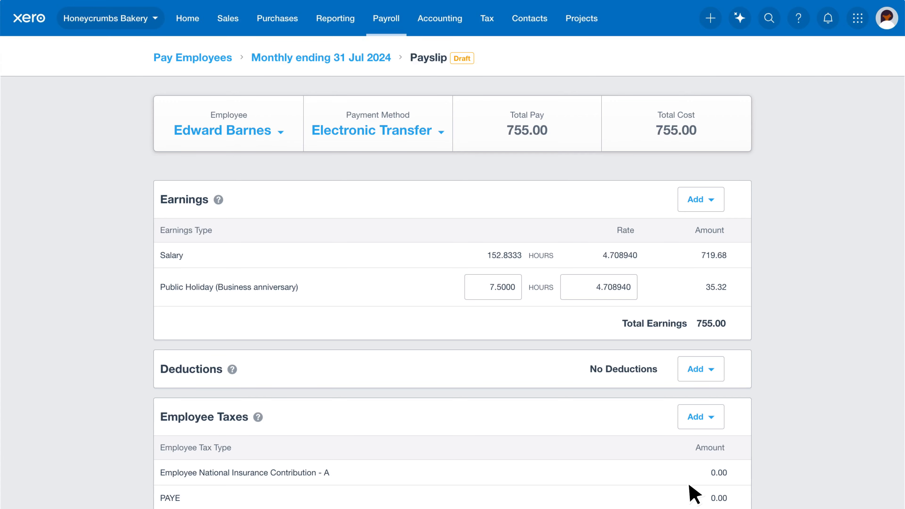
scroll(689, 481, "down", 5)
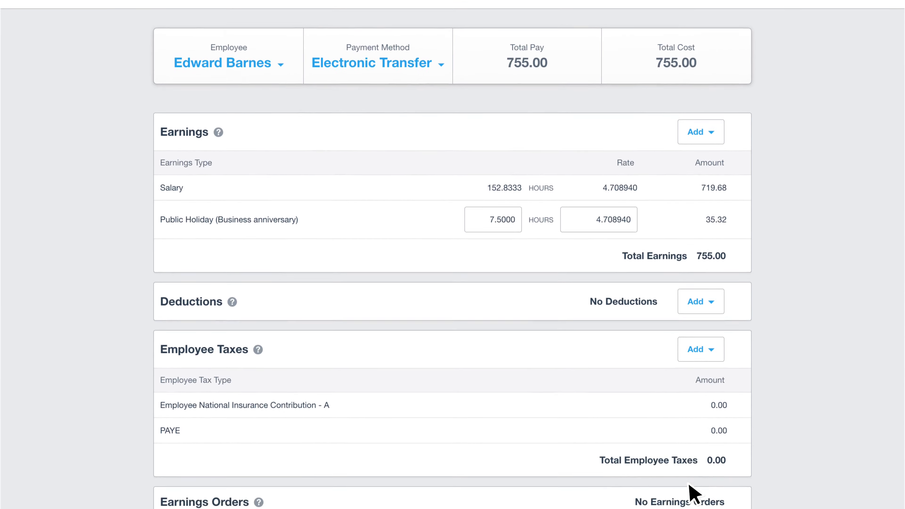
scroll(688, 481, "down", 8)
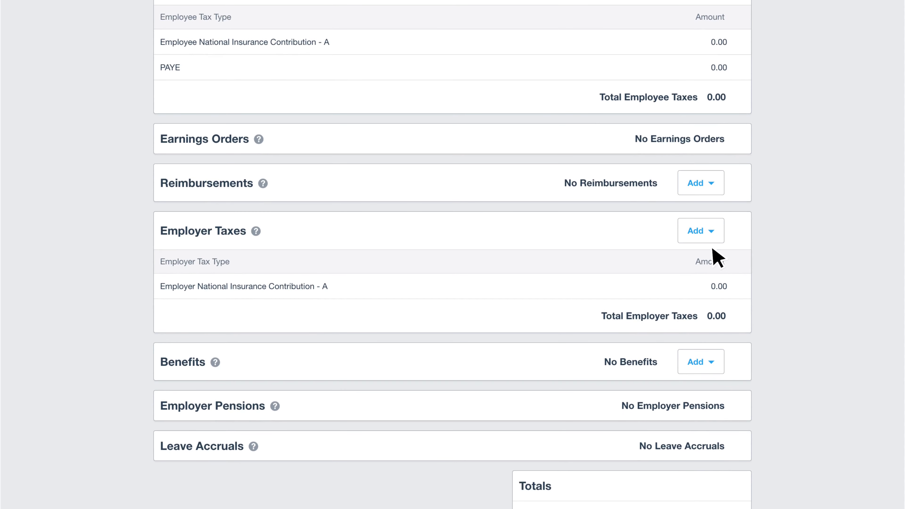
- Add a 225.00 Mileage reimbursement described '500 miles at 45p', then save the payslip
left_click(720, 196)
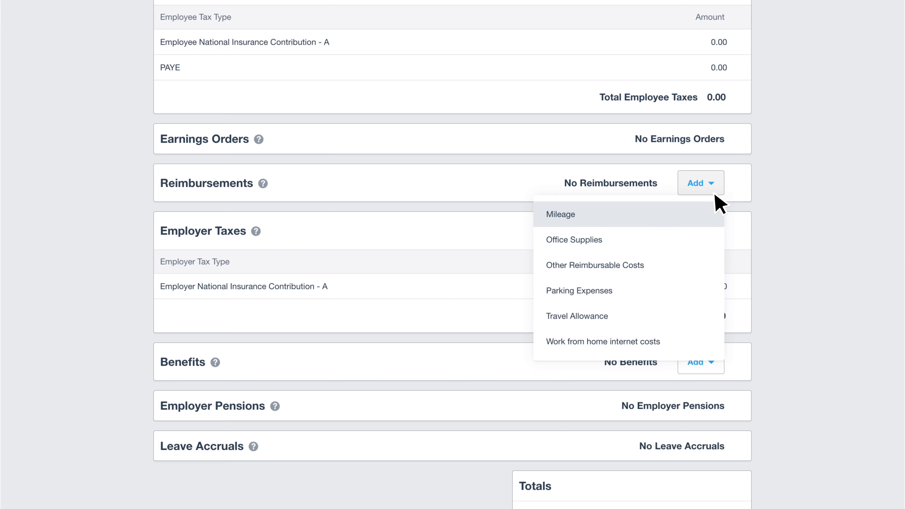
left_click(705, 214)
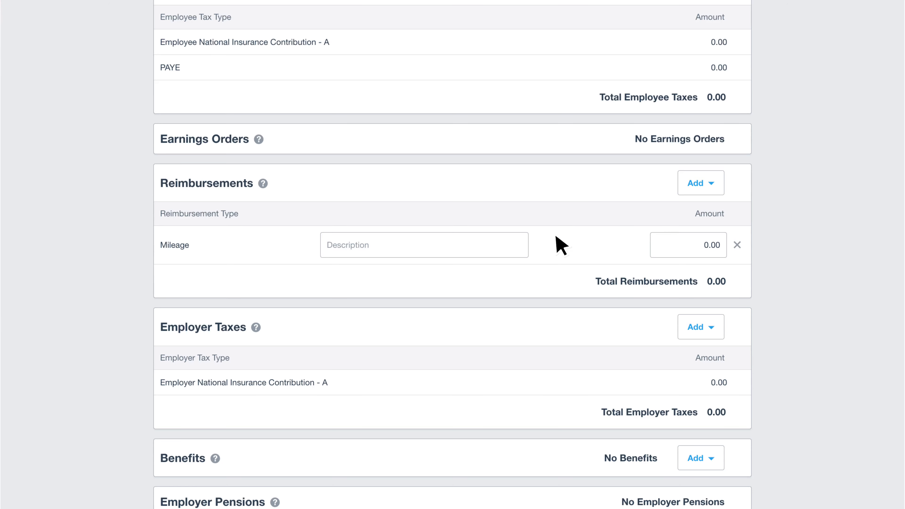
left_click(503, 245)
type("500 miles at 45p")
left_click(679, 245)
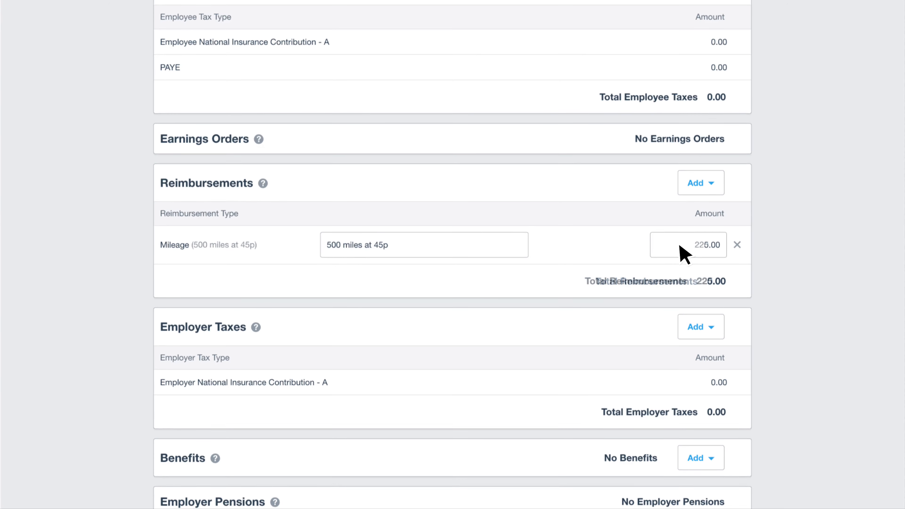
scroll(679, 246, "down", 7)
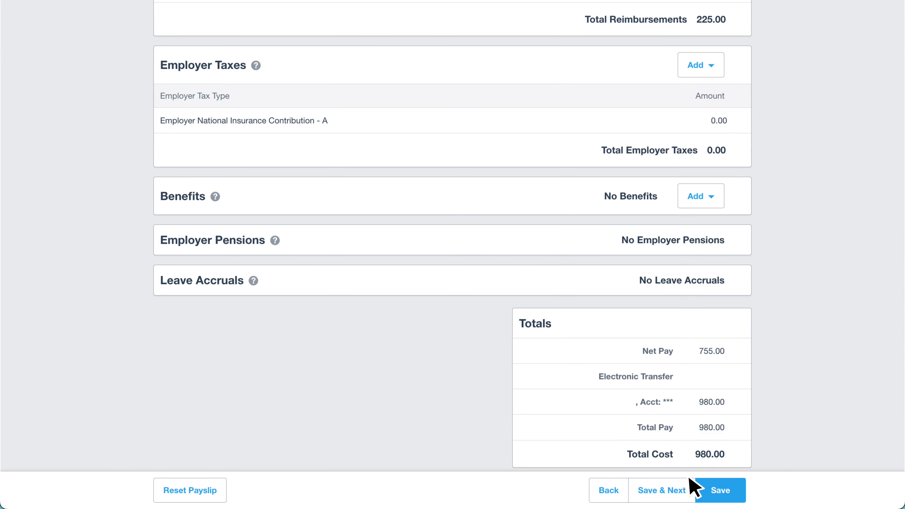
left_click(690, 489)
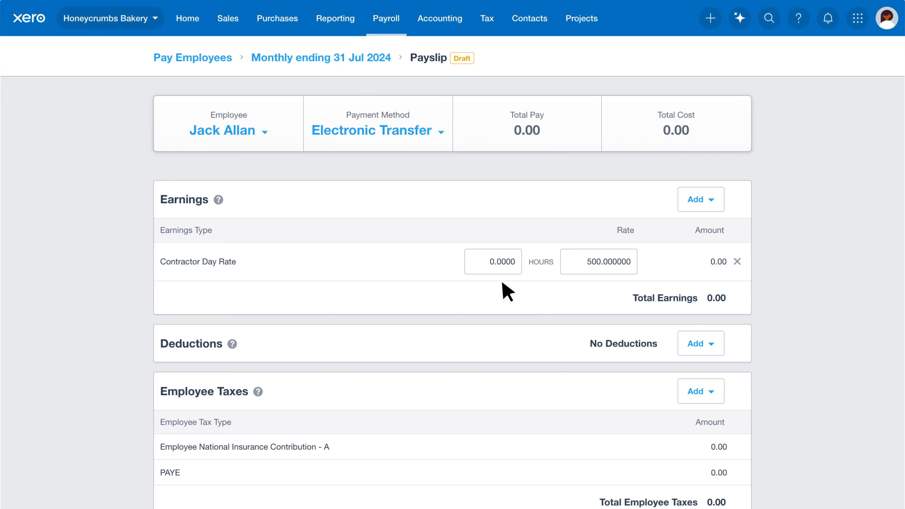
- Enter 5 contractor days at the 500 day rate, check totals, and save the payslip
left_click(489, 269)
type("5")
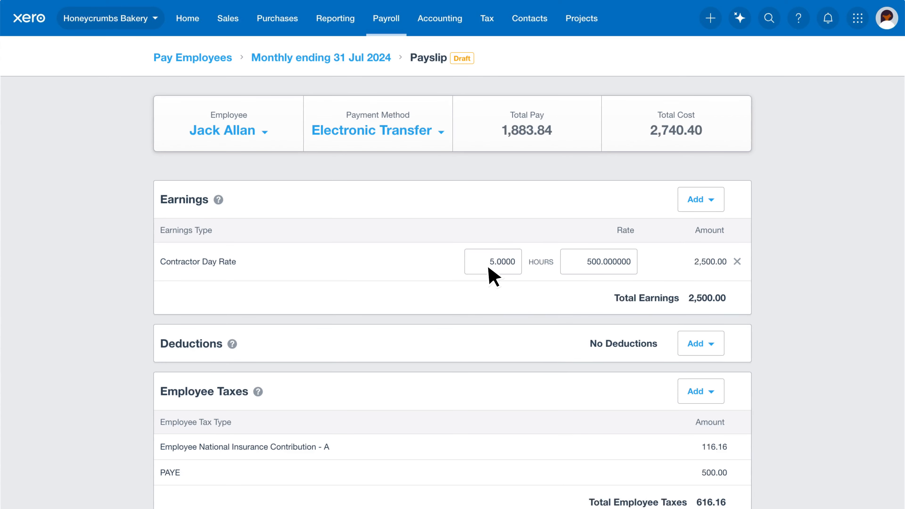
key("Tab")
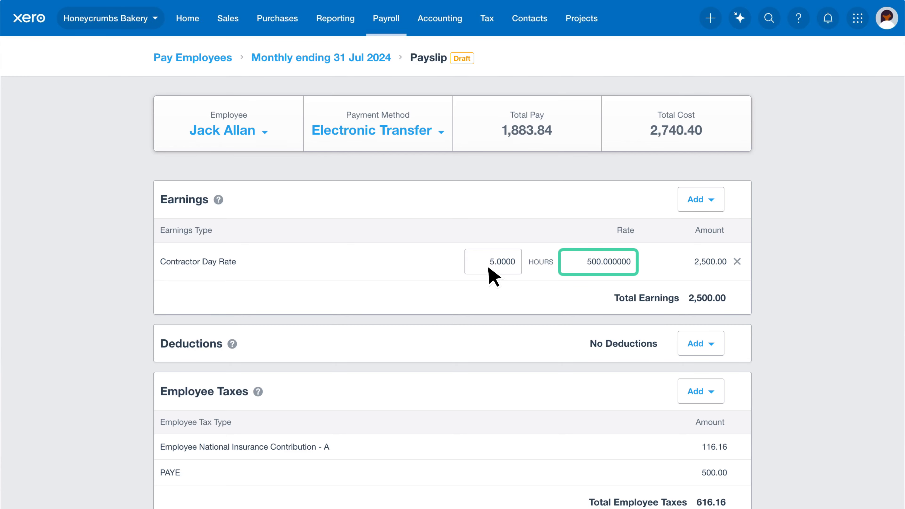
scroll(493, 276, "down", 5)
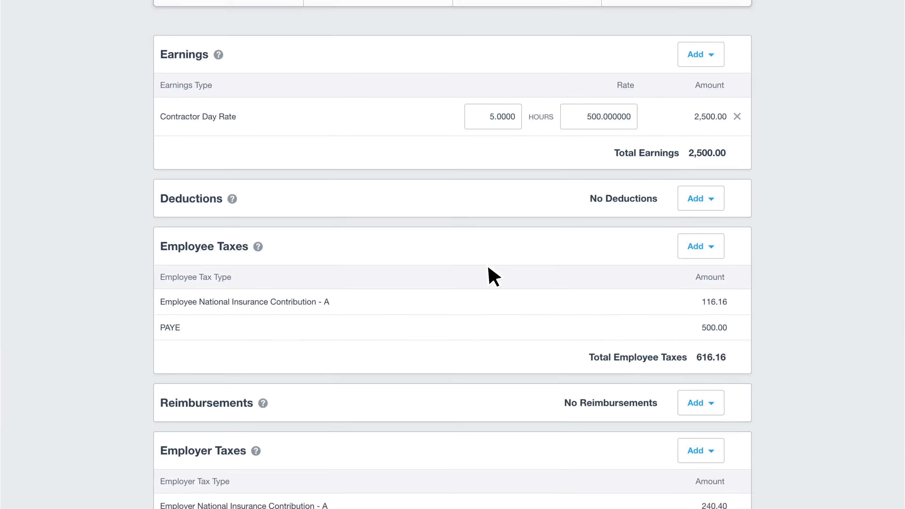
scroll(493, 276, "down", 6)
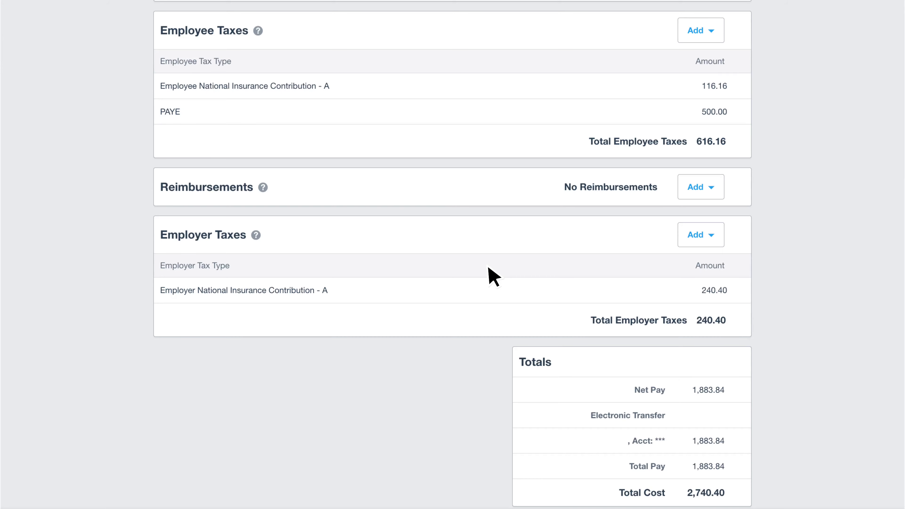
scroll(493, 276, "down", 1)
scroll(493, 276, "down", 1)
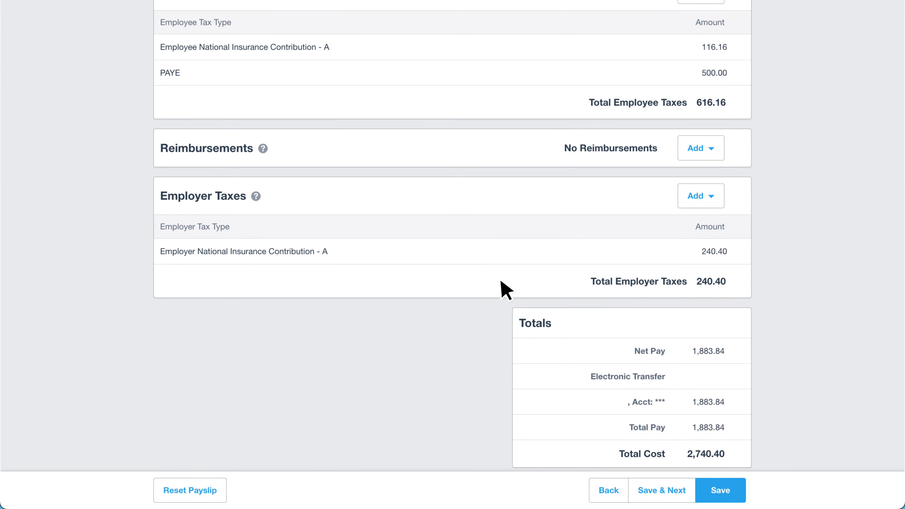
left_click(689, 487)
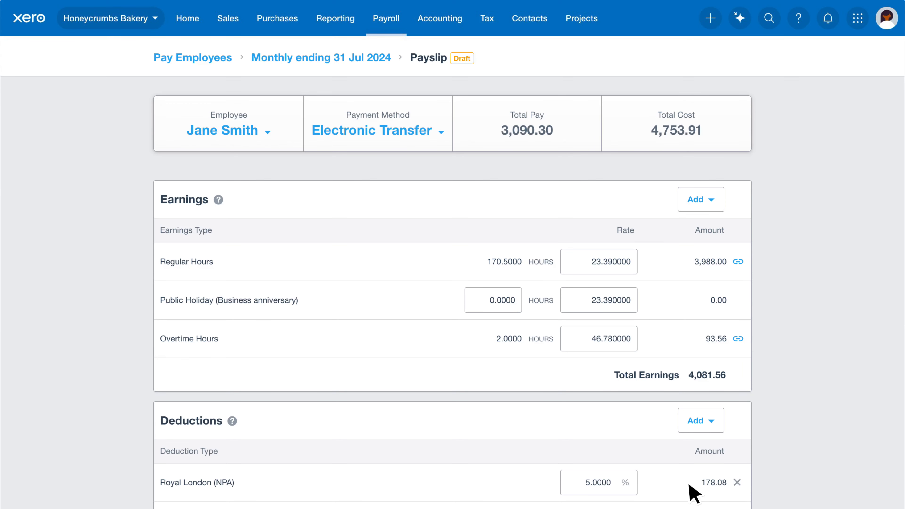
- Review the final payslip down to 3,090.30 total pay, then save and close it
scroll(693, 494, "down", 3)
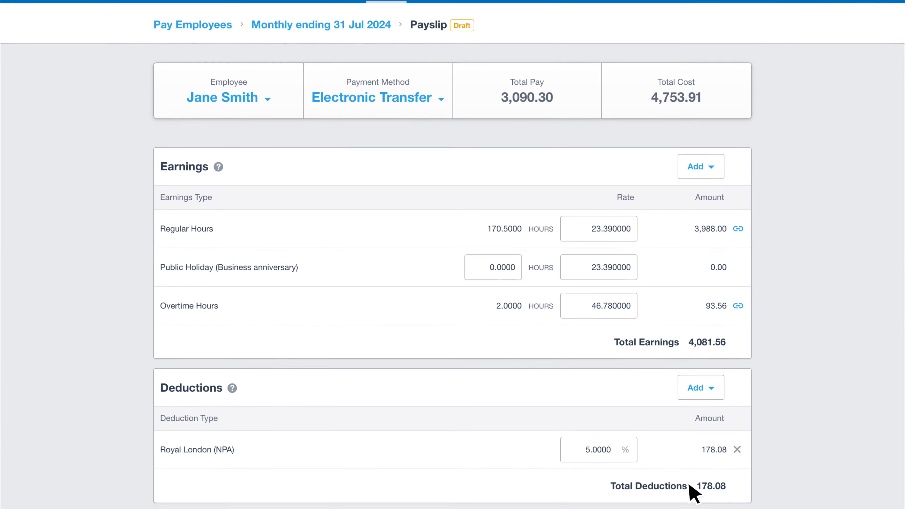
scroll(692, 494, "down", 10)
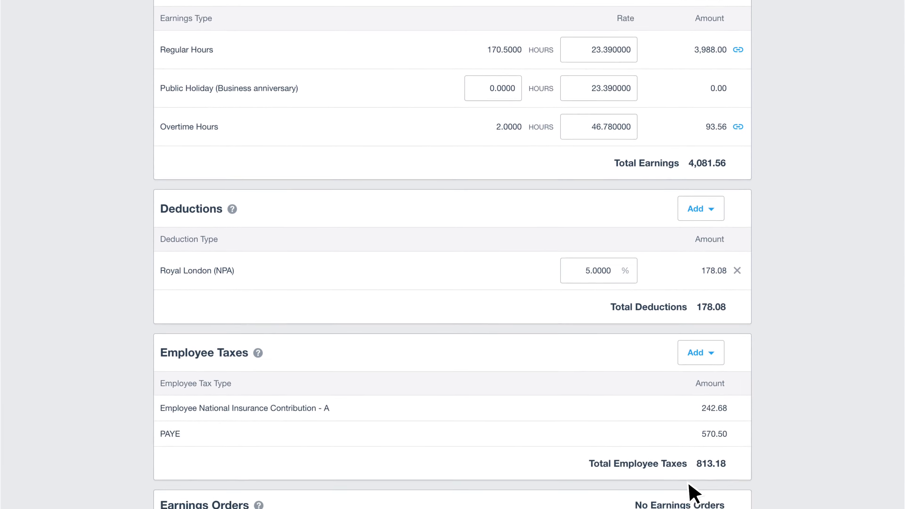
scroll(693, 493, "down", 15)
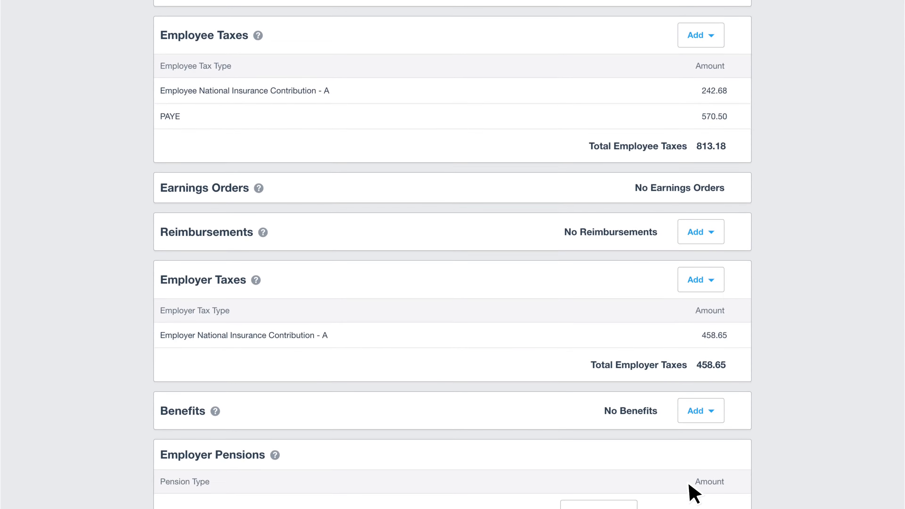
scroll(689, 484, "down", 9)
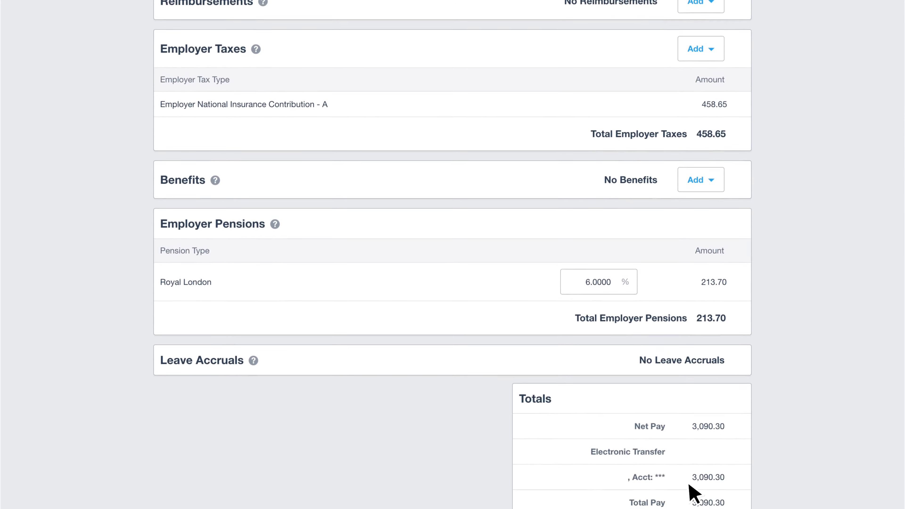
scroll(689, 484, "down", 2)
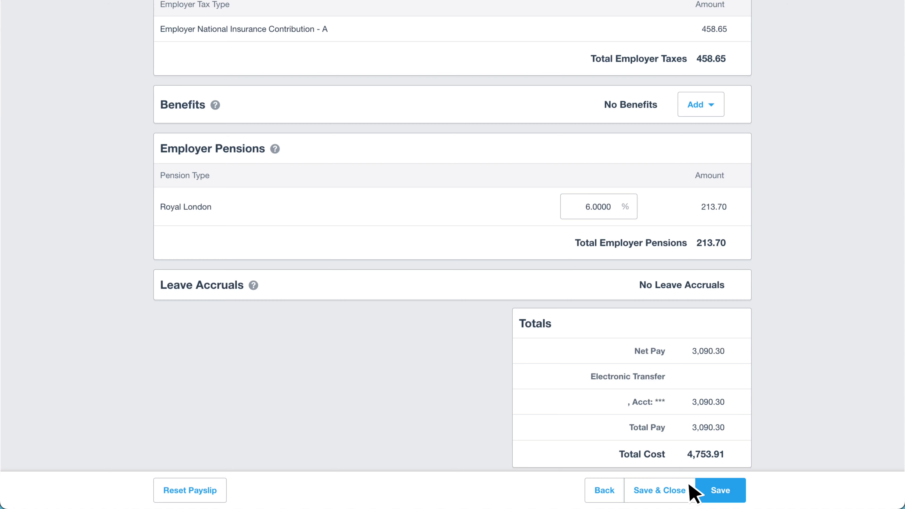
left_click(689, 484)
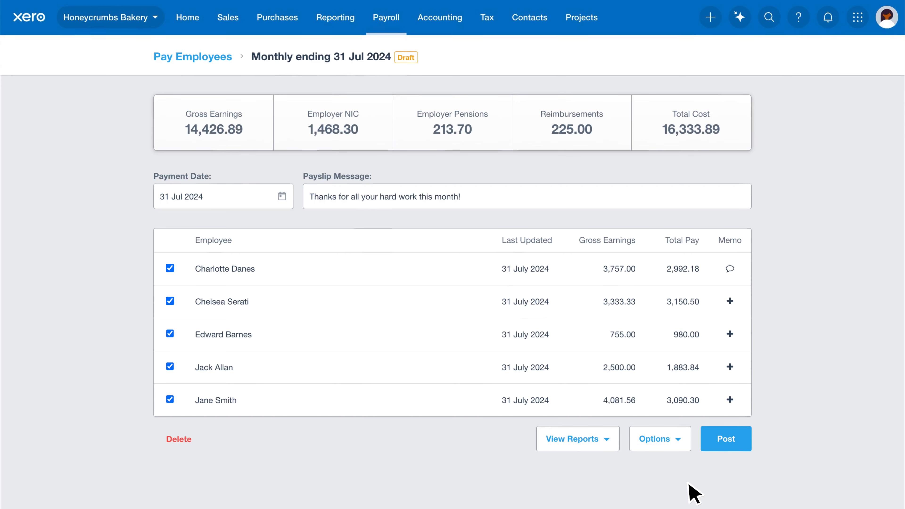
scroll(693, 493, "down", 3)
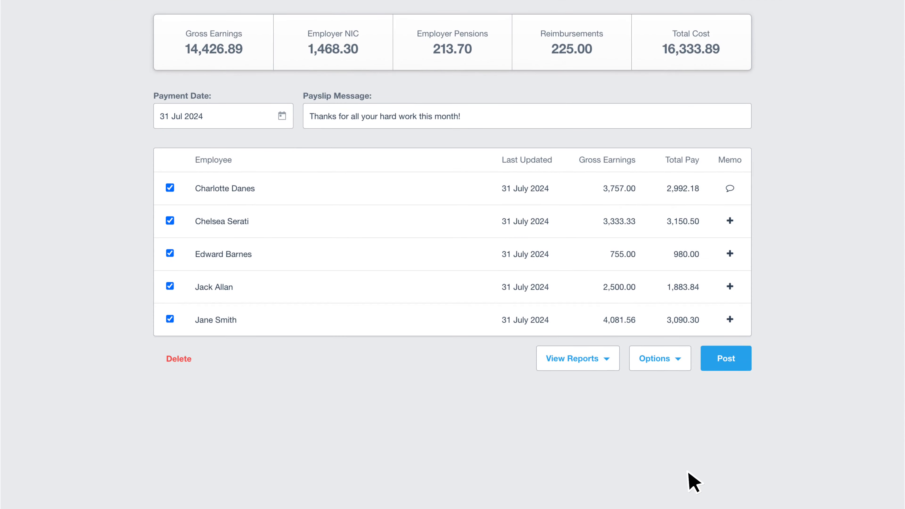
left_click(685, 363)
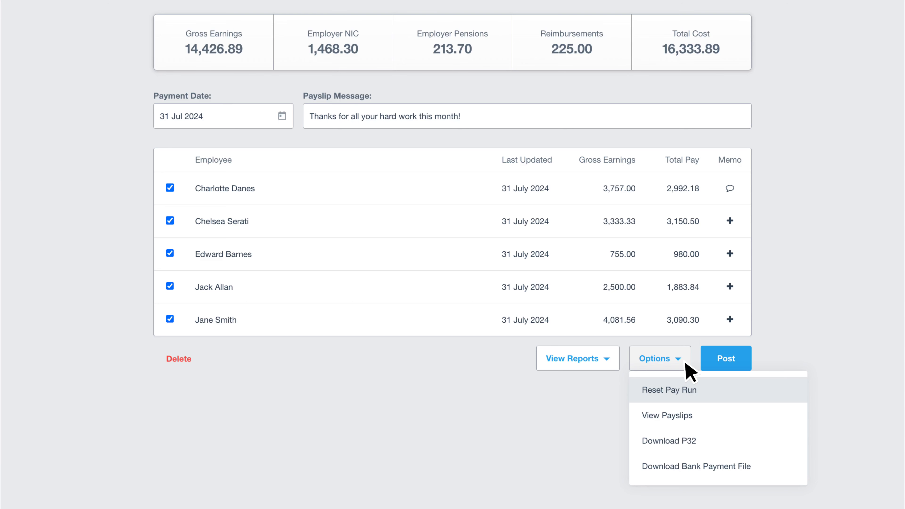
left_click(696, 343)
scroll(695, 342, "up", 2)
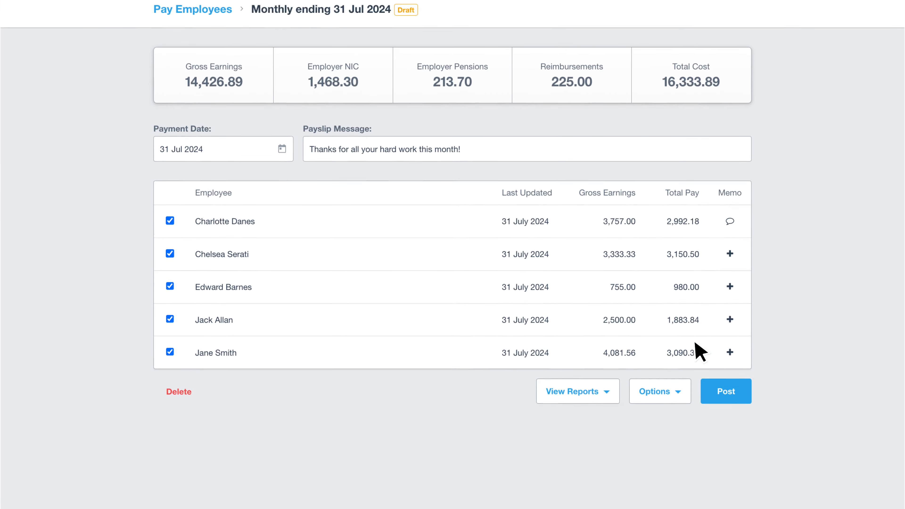
scroll(700, 351, "up", 2)
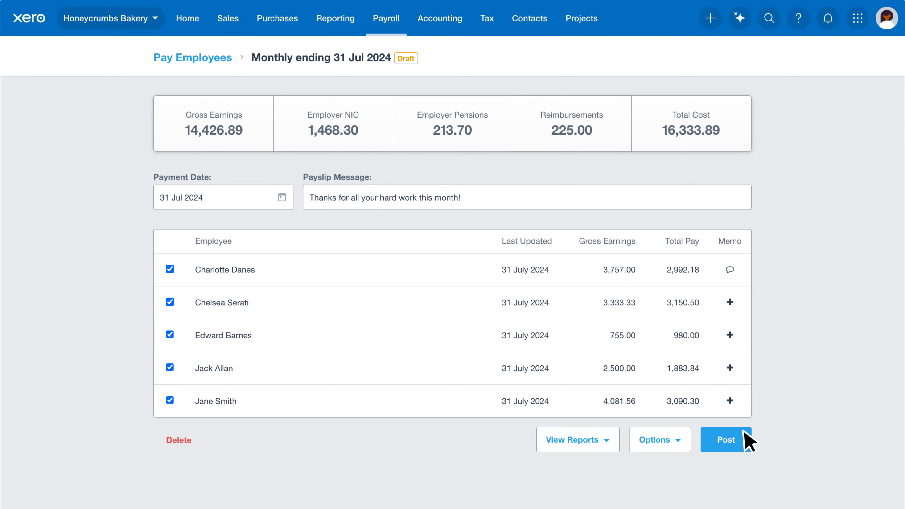
- Confirm the automatic pension enrolment with reason G : Reasonable excuse, leaving the pay run unposted
left_click(743, 439)
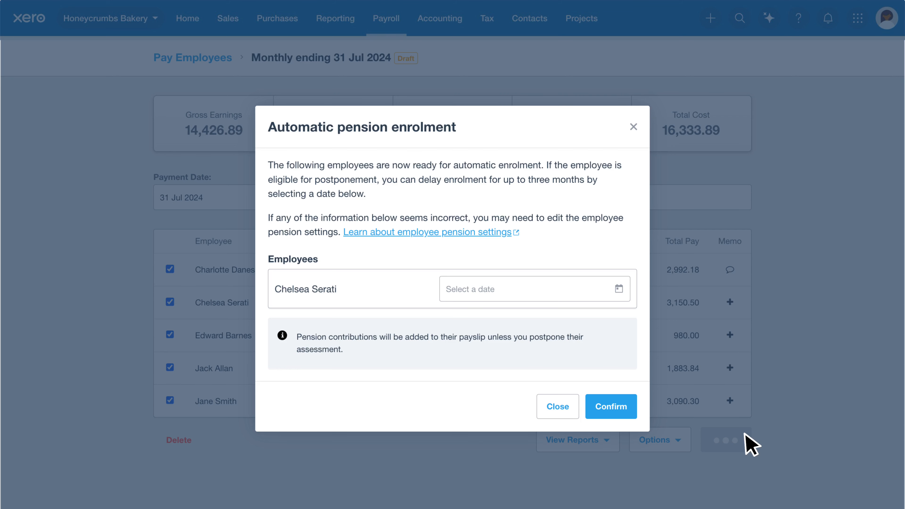
left_click(633, 417)
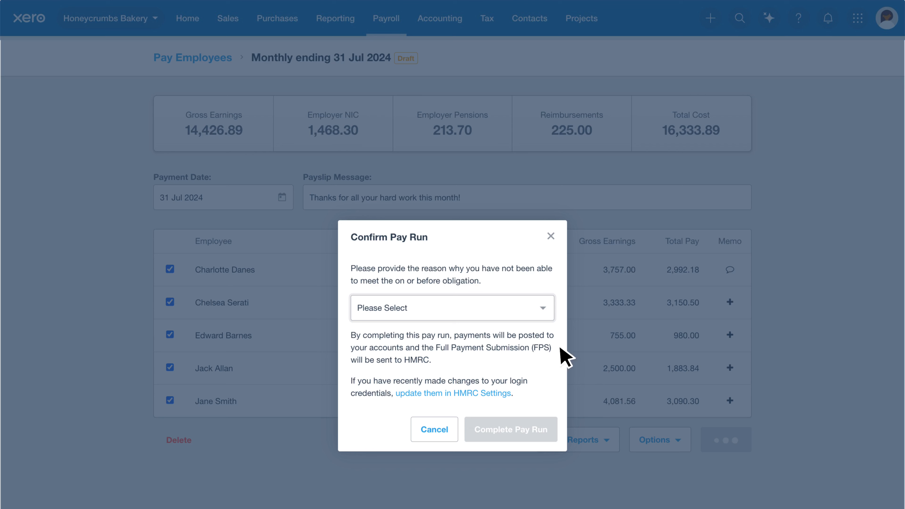
left_click(521, 311)
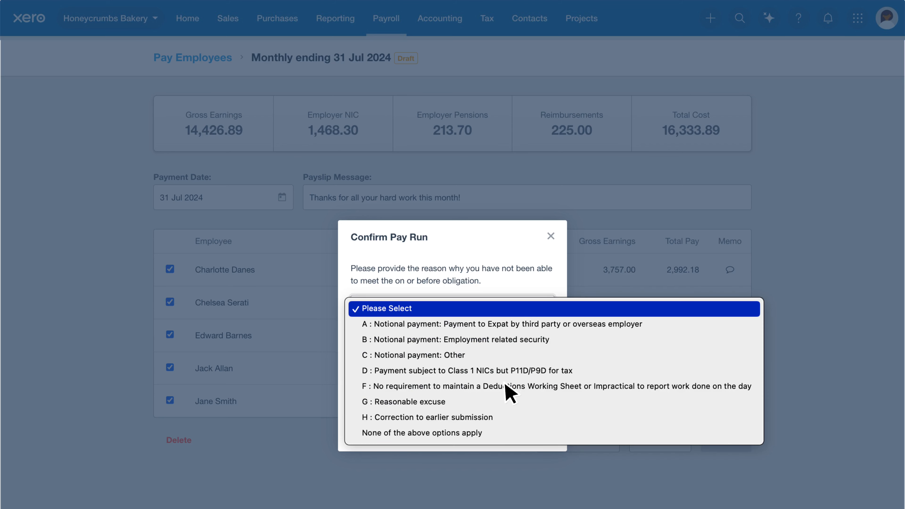
left_click(503, 403)
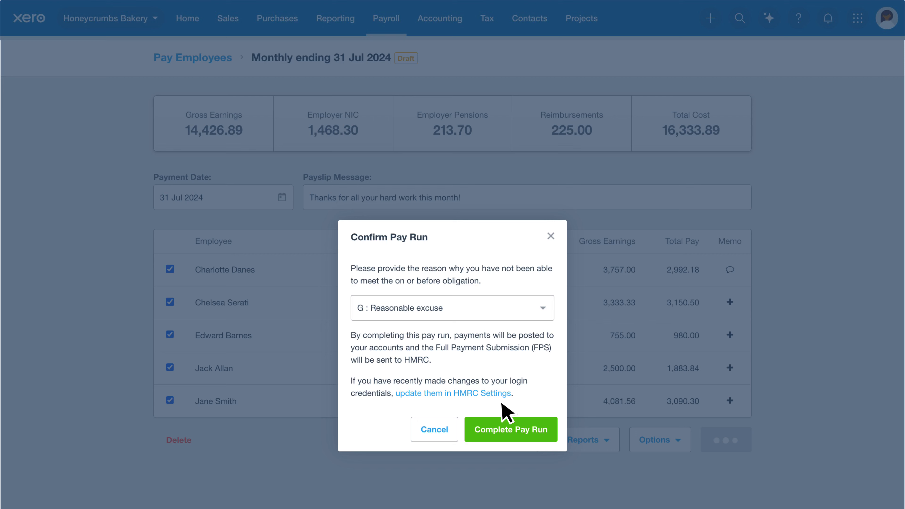
left_click(452, 432)
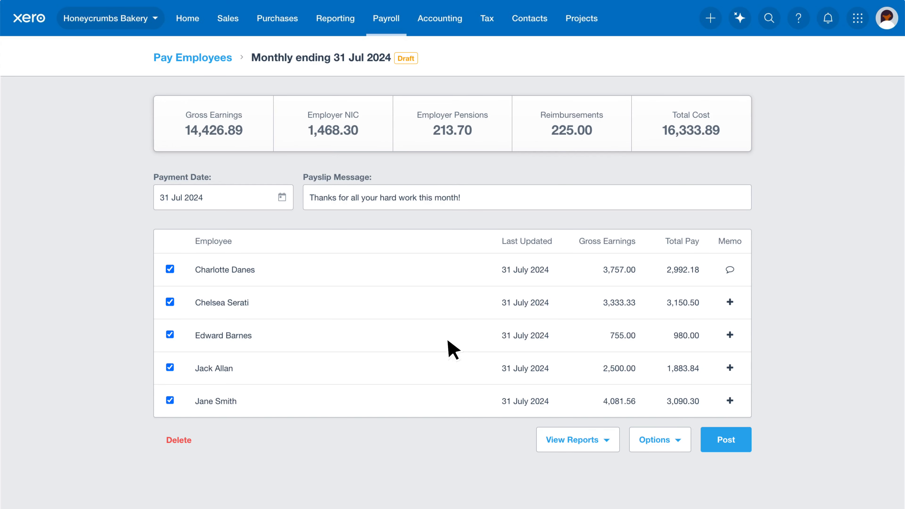
- Review the newly enrolled employee's payslip, then post the July 2024 pay run
left_click(446, 301)
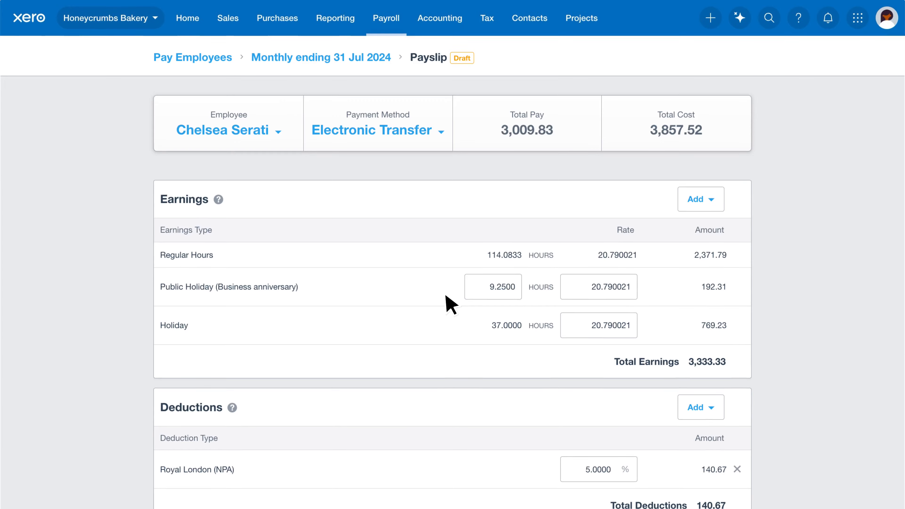
scroll(450, 304, "down", 2)
scroll(450, 304, "down", 8)
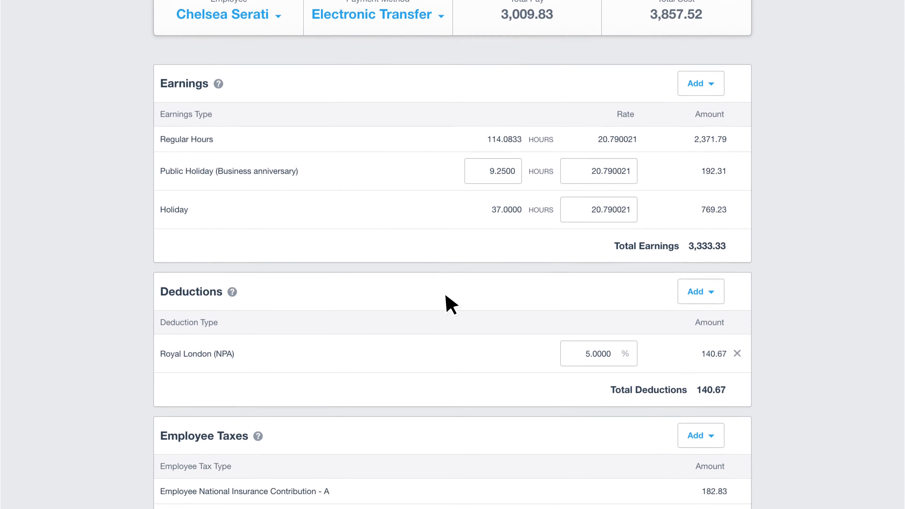
scroll(449, 303, "down", 7)
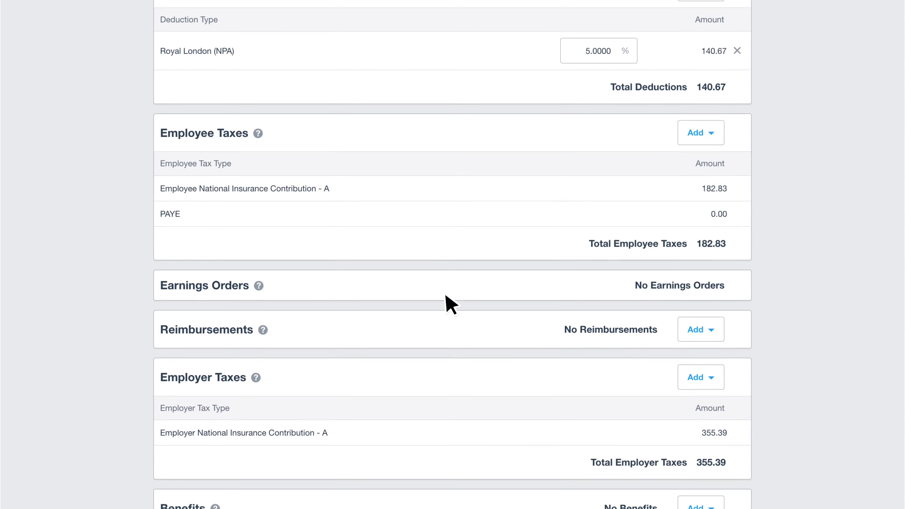
scroll(449, 304, "down", 1)
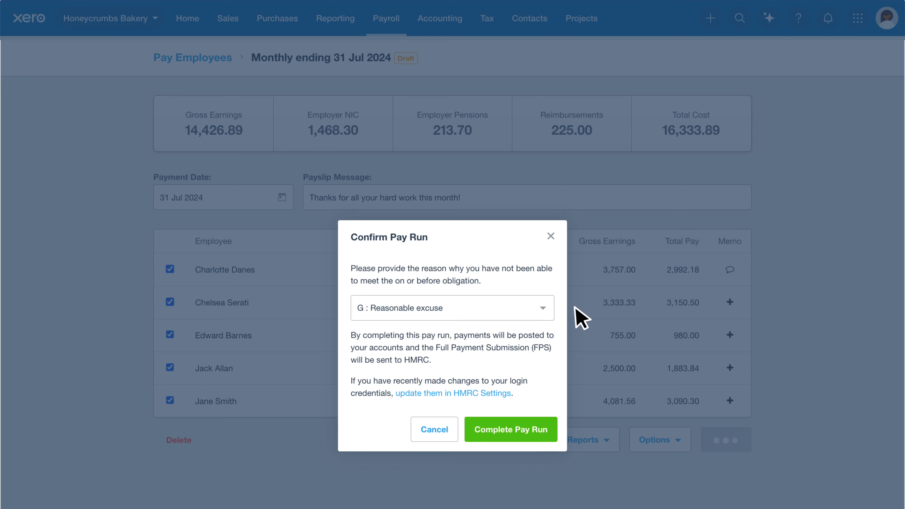
left_click(548, 429)
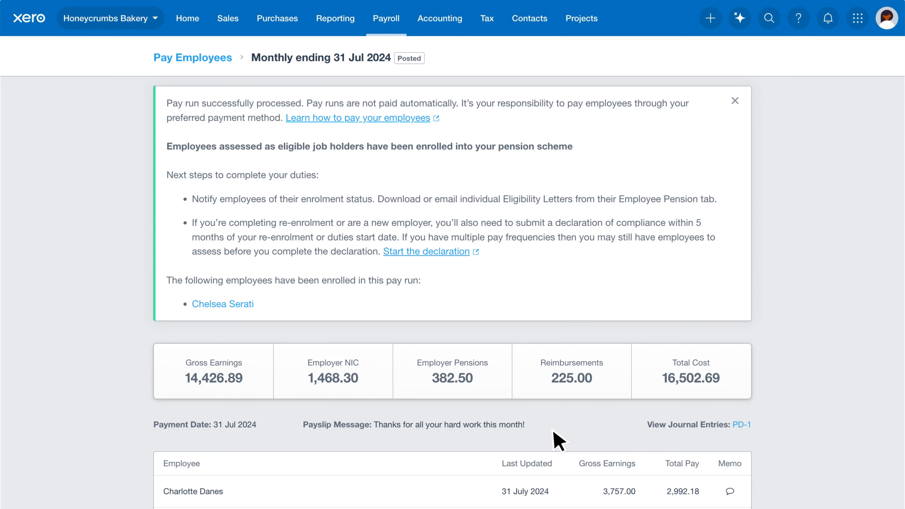